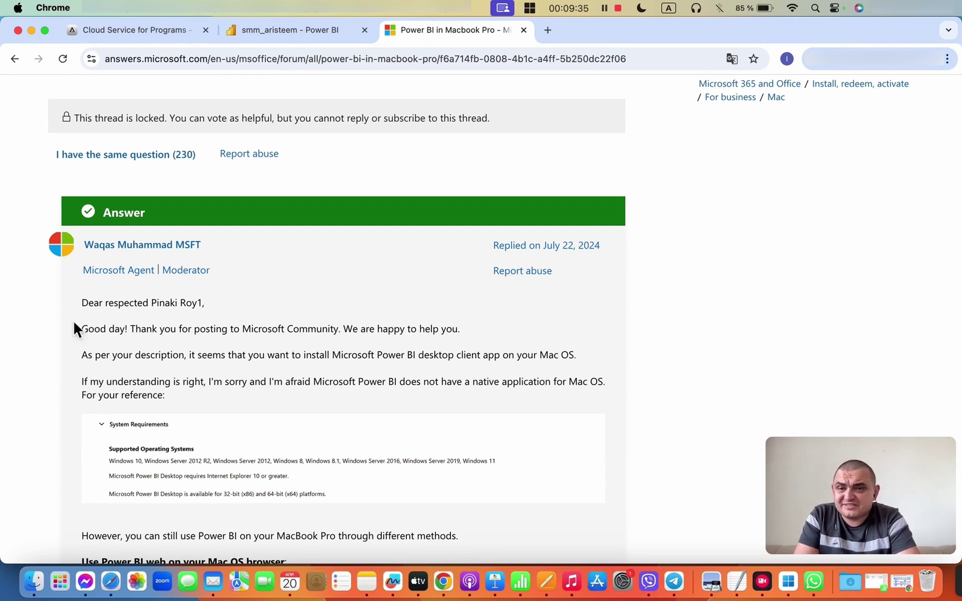
Step: Switch to the Aristeem cloud service page and skim its tagline and content
{"action": "left_click_drag", "start_coordinate": [75, 298], "coordinate": [450, 397]}
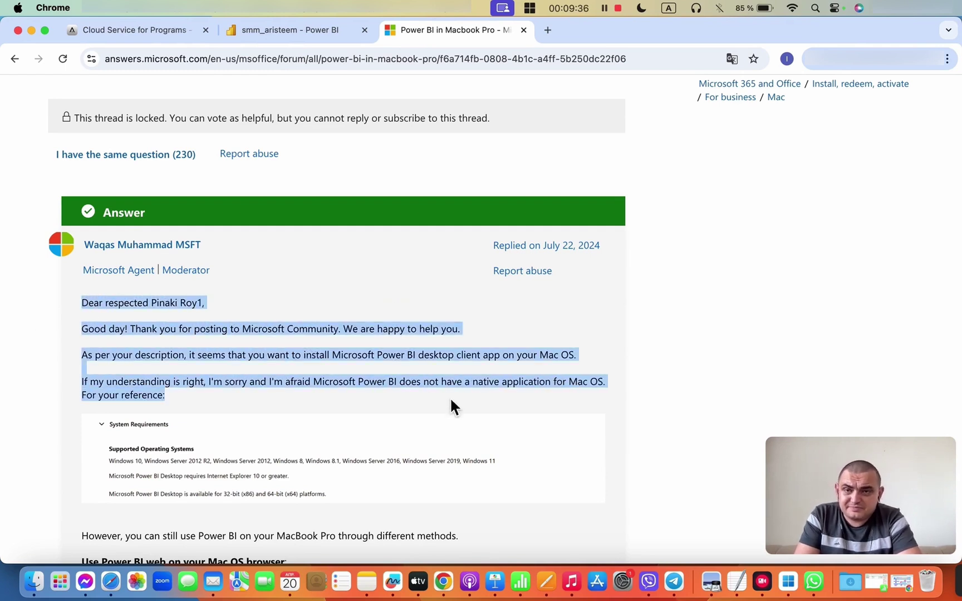
{"action": "left_click", "coordinate": [739, 317]}
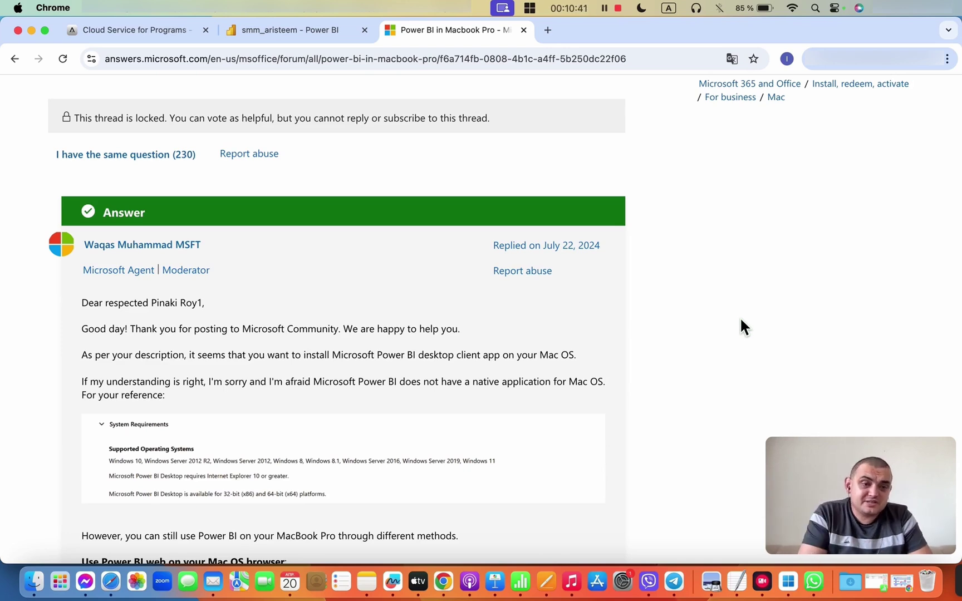
{"action": "left_click", "coordinate": [159, 30]}
{"action": "scroll", "coordinate": [508, 291], "scroll_direction": "down", "scroll_amount": 2}
{"action": "scroll", "coordinate": [509, 292], "scroll_direction": "down", "scroll_amount": 2}
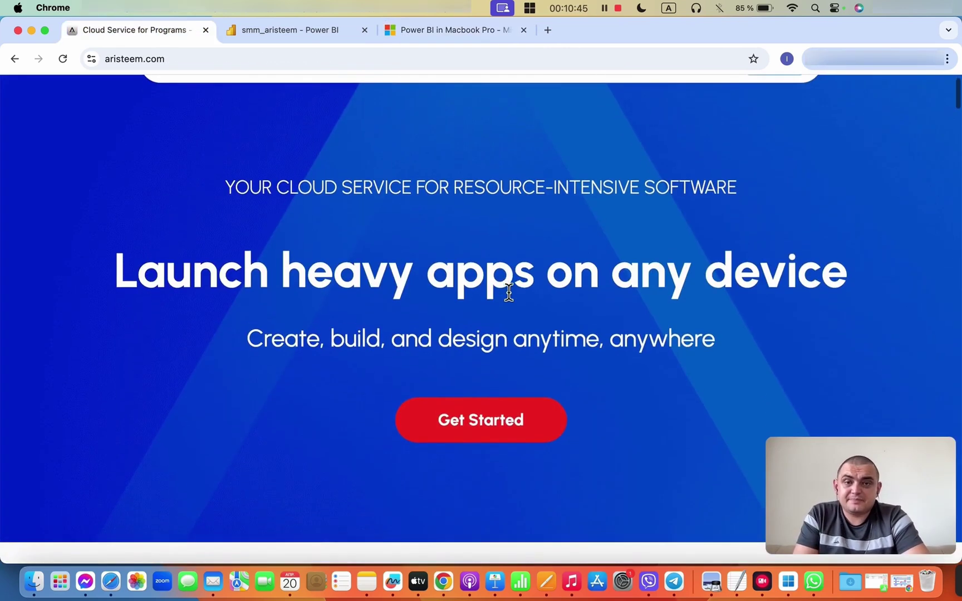
{"action": "scroll", "coordinate": [509, 292], "scroll_direction": "up", "scroll_amount": 3}
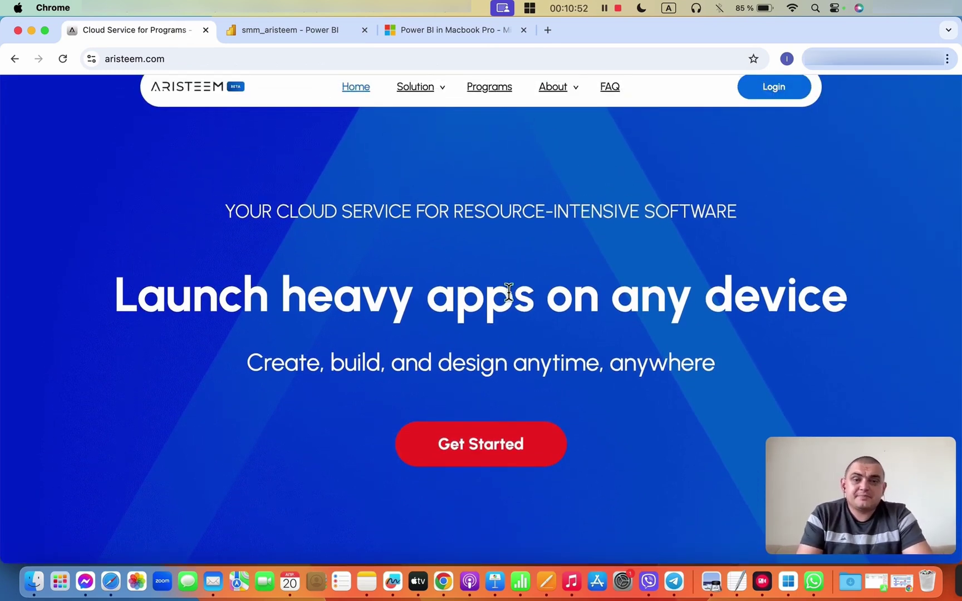
{"action": "scroll", "coordinate": [508, 291], "scroll_direction": "down", "scroll_amount": 3}
{"action": "scroll", "coordinate": [508, 290], "scroll_direction": "up", "scroll_amount": 1}
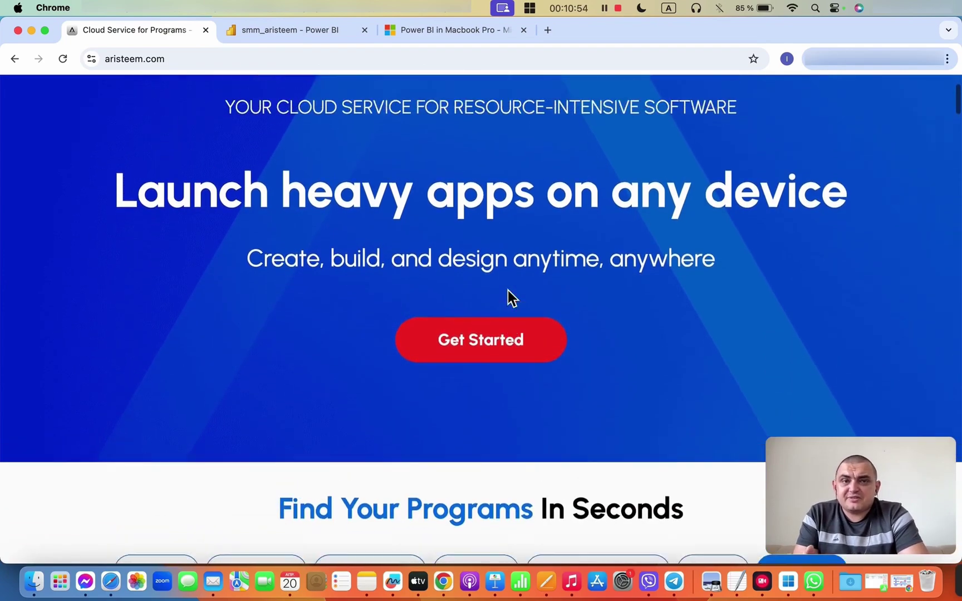
{"action": "left_click_drag", "start_coordinate": [341, 158], "coordinate": [688, 171]}
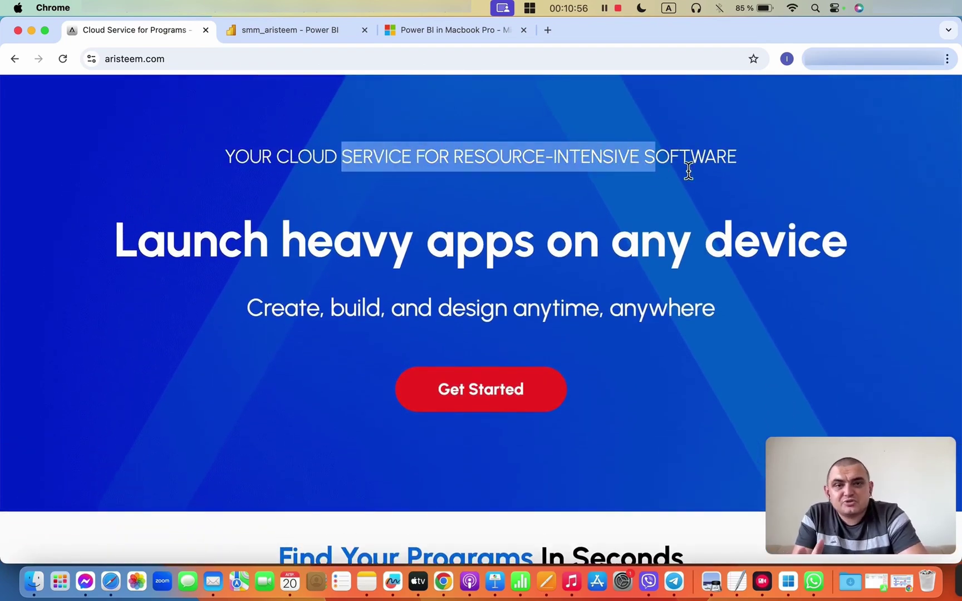
{"action": "left_click", "coordinate": [737, 185]}
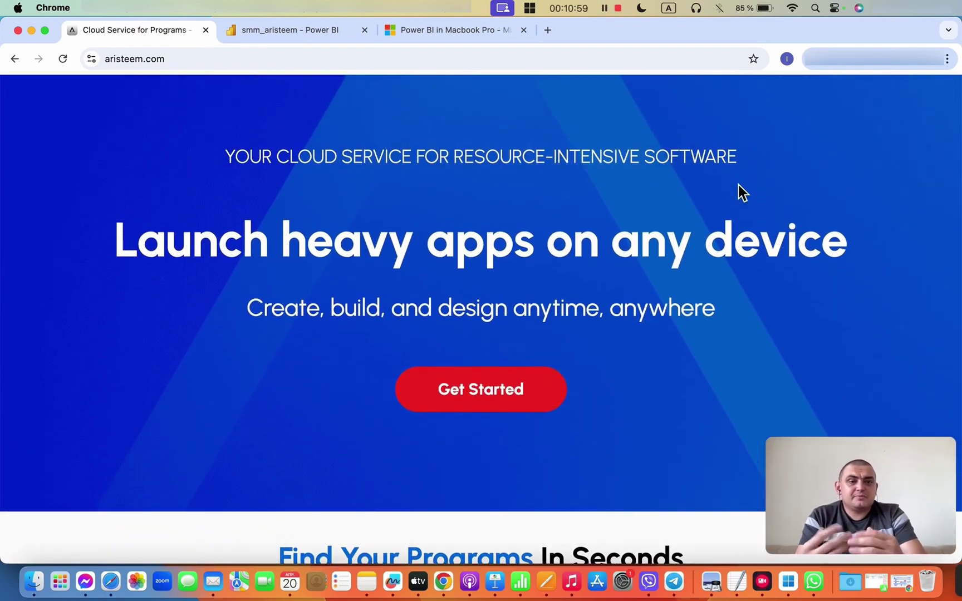
{"action": "scroll", "coordinate": [738, 185], "scroll_direction": "down", "scroll_amount": 8}
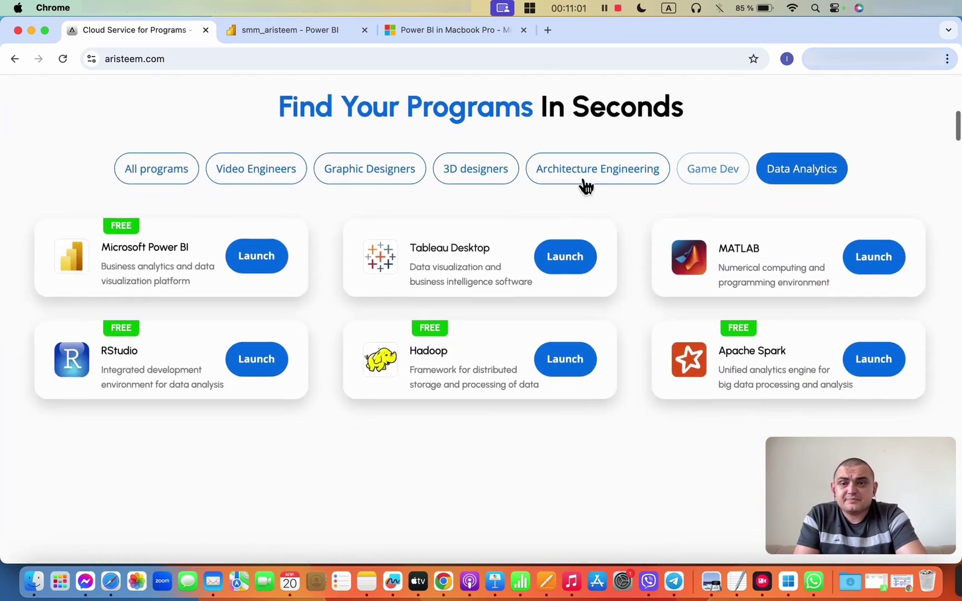
Step: Filter the catalogue by each category from Video Engineers to Data Analytics, then show All programs
{"action": "left_click", "coordinate": [169, 179]}
{"action": "left_click", "coordinate": [278, 181]}
{"action": "left_click", "coordinate": [356, 177]}
{"action": "left_click", "coordinate": [446, 175]}
{"action": "left_click", "coordinate": [573, 182]}
{"action": "left_click", "coordinate": [697, 186]}
{"action": "left_click", "coordinate": [813, 181]}
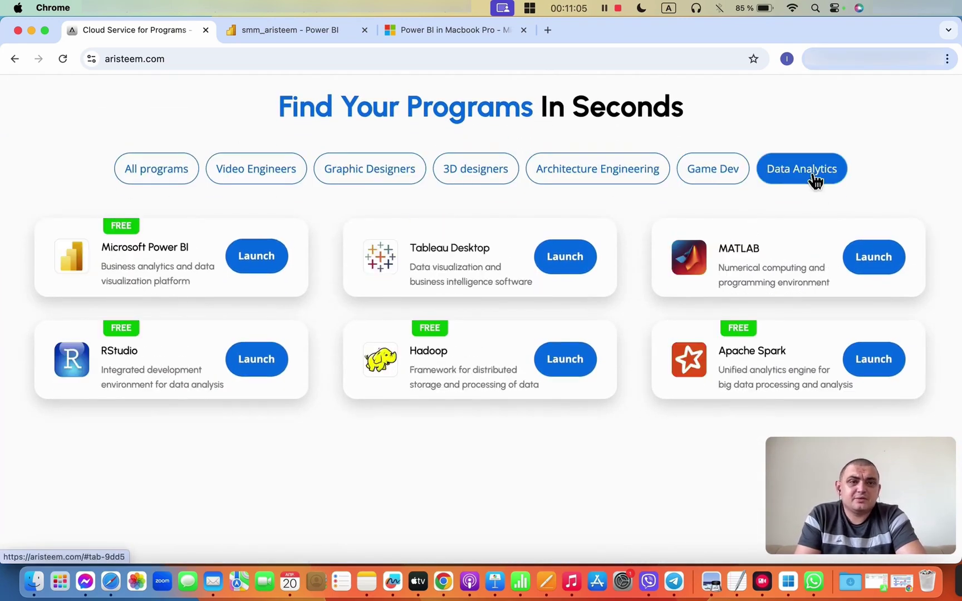
{"action": "left_click", "coordinate": [169, 182]}
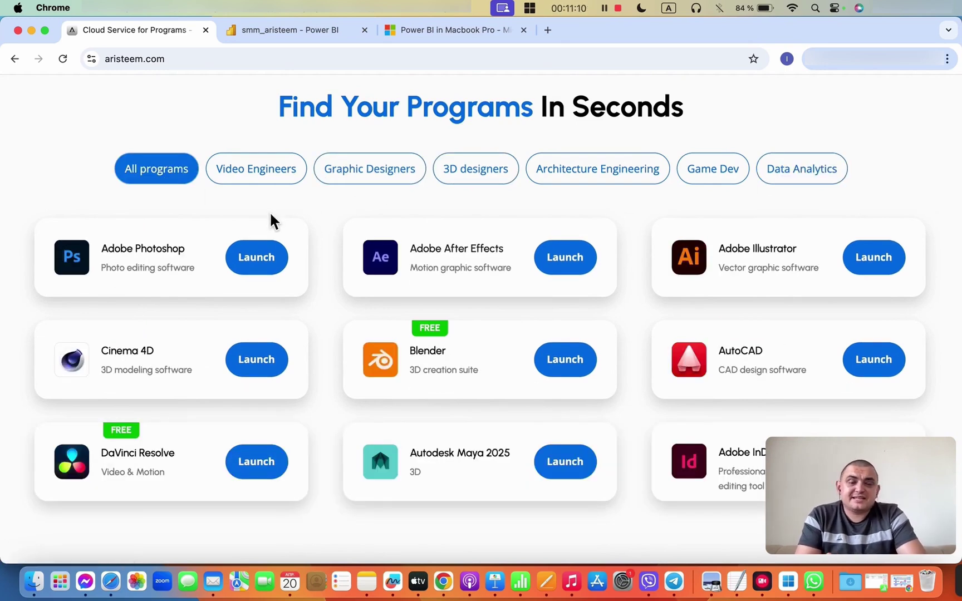
Step: Scroll back to the top of the page and reread the service tagline
{"action": "scroll", "coordinate": [349, 212], "scroll_direction": "up", "scroll_amount": 4}
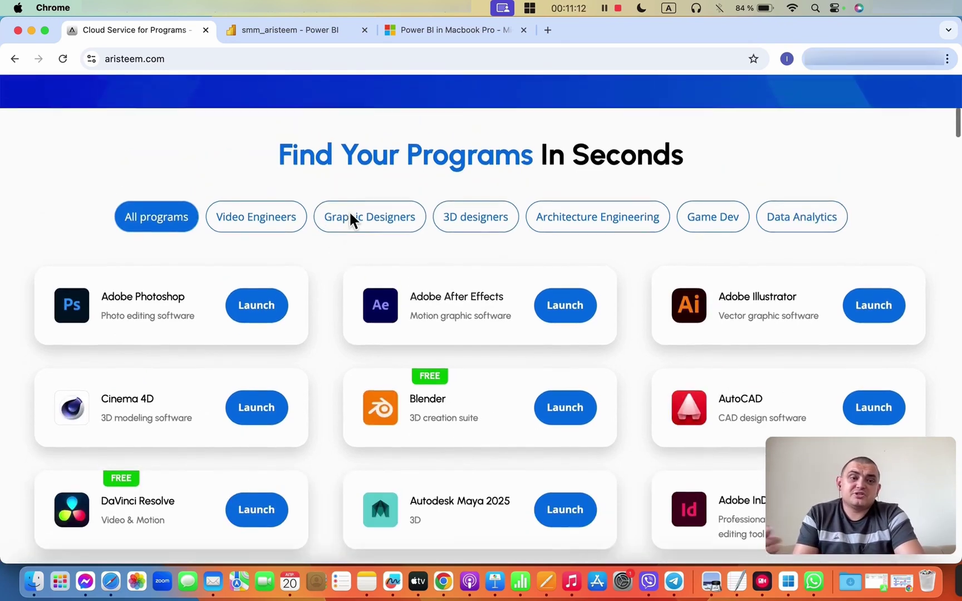
{"action": "scroll", "coordinate": [350, 212], "scroll_direction": "up", "scroll_amount": 6}
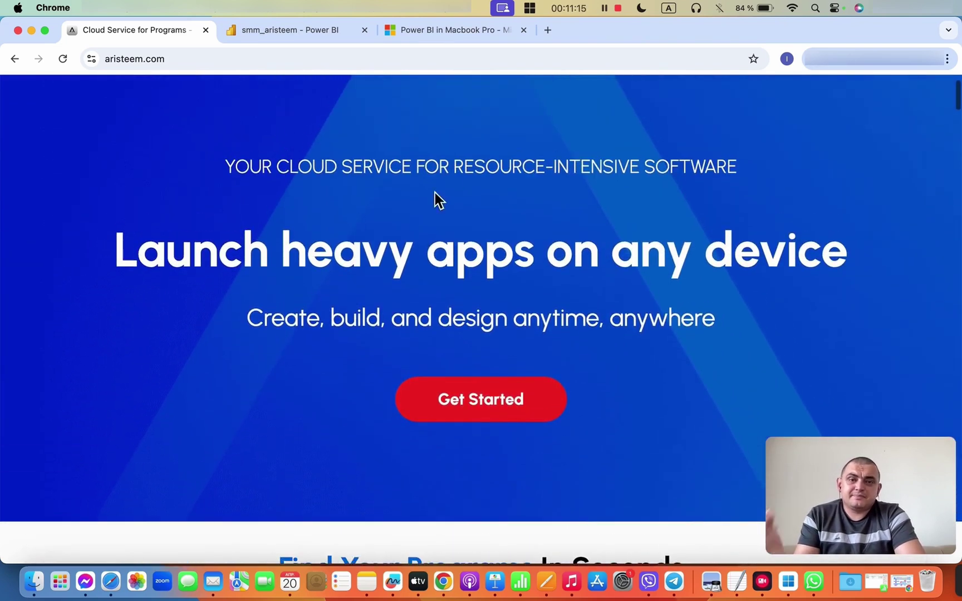
{"action": "left_click_drag", "start_coordinate": [291, 167], "coordinate": [522, 176]}
{"action": "scroll", "coordinate": [580, 195], "scroll_direction": "down", "scroll_amount": 6}
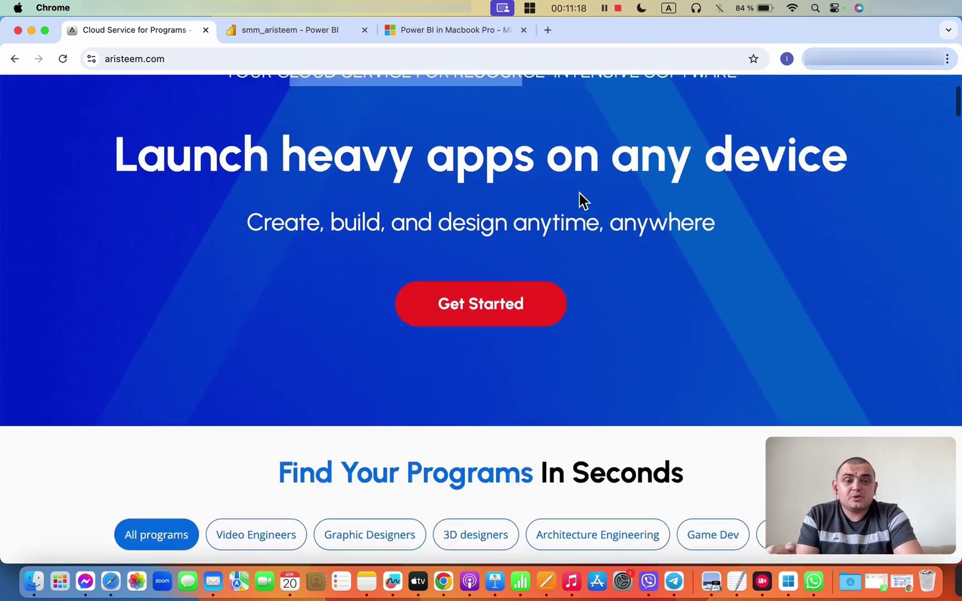
{"action": "scroll", "coordinate": [579, 194], "scroll_direction": "down", "scroll_amount": 2}
{"action": "scroll", "coordinate": [577, 193], "scroll_direction": "up", "scroll_amount": 8}
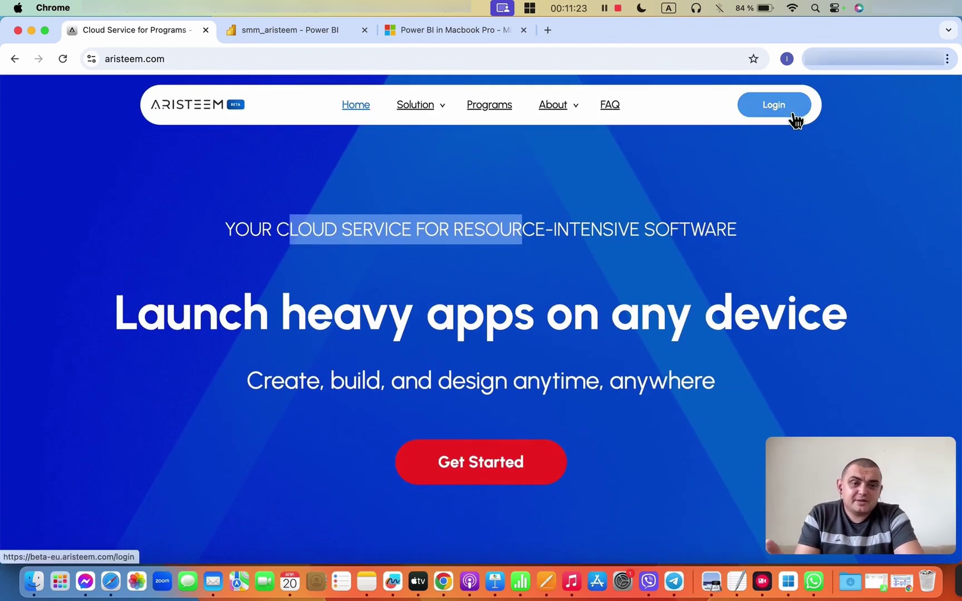
Step: Go to the Aristeem library and filter its programs to the Data Analytics category
{"action": "left_click", "coordinate": [794, 116]}
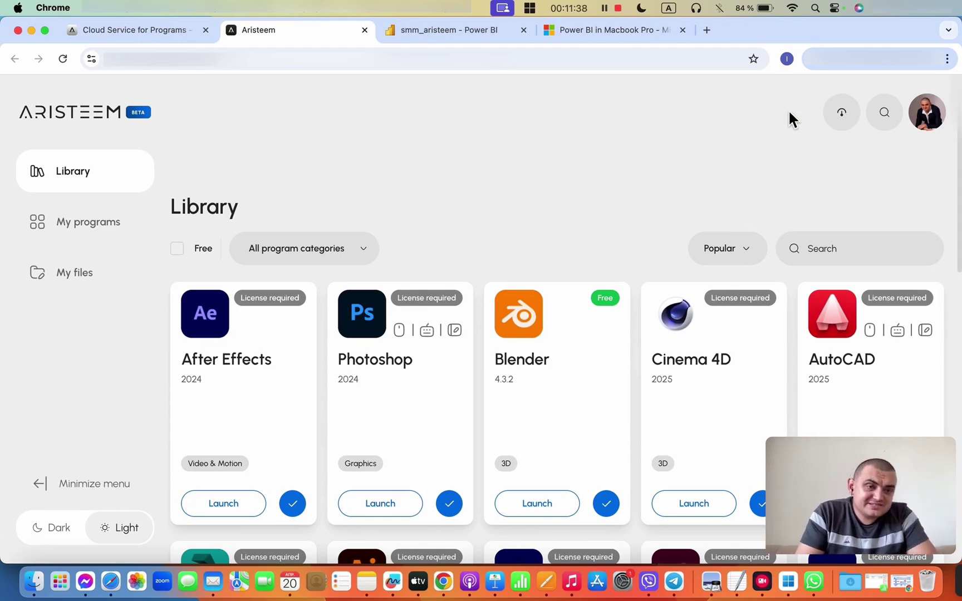
{"action": "left_click", "coordinate": [348, 258]}
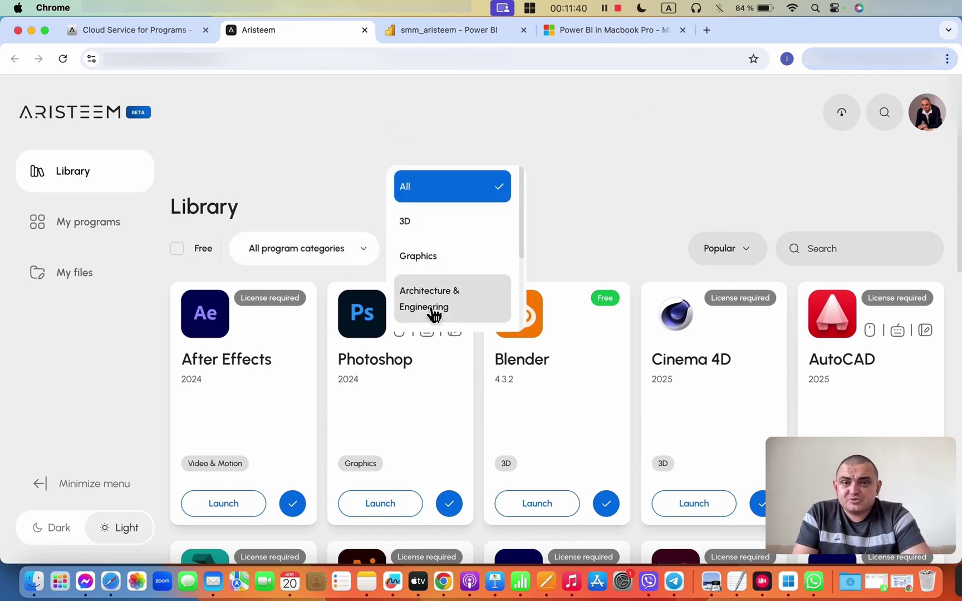
{"action": "scroll", "coordinate": [452, 287], "scroll_direction": "down", "scroll_amount": 2}
{"action": "scroll", "coordinate": [452, 286], "scroll_direction": "down", "scroll_amount": 3}
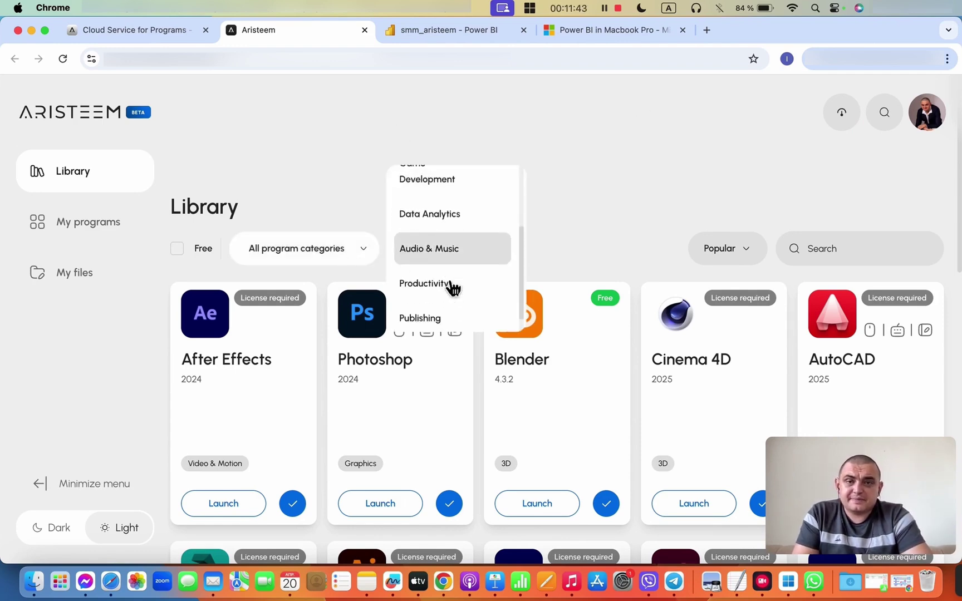
{"action": "scroll", "coordinate": [453, 288], "scroll_direction": "up", "scroll_amount": 1}
{"action": "scroll", "coordinate": [453, 288], "scroll_direction": "up", "scroll_amount": 1}
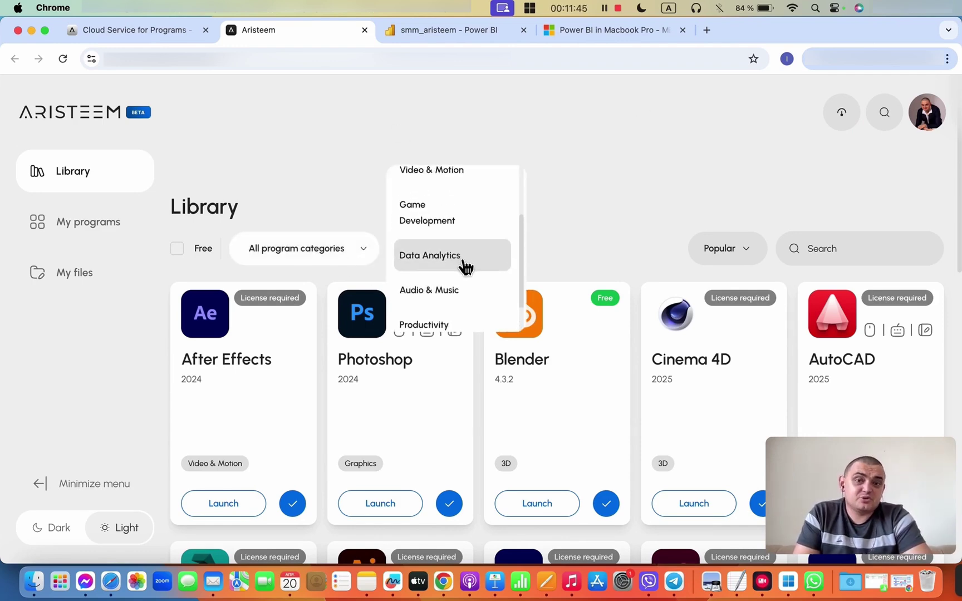
{"action": "left_click", "coordinate": [458, 263]}
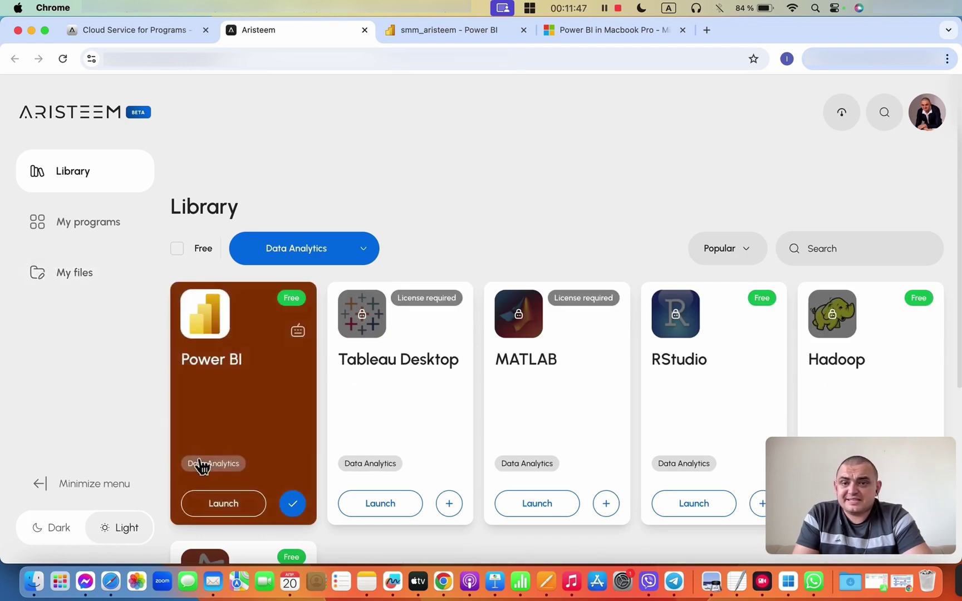
{"action": "scroll", "coordinate": [451, 203], "scroll_direction": "down", "scroll_amount": 2}
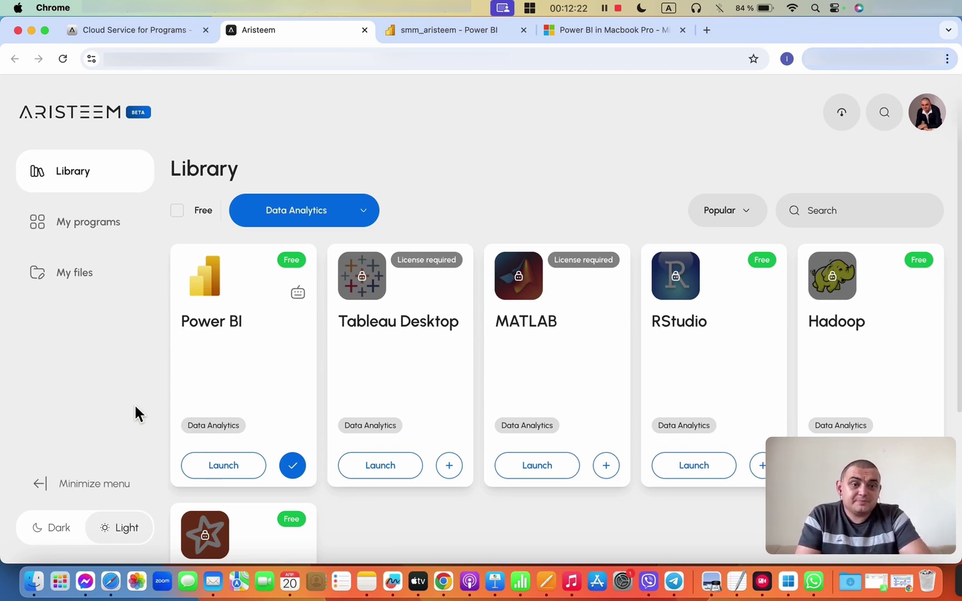
Step: Launch Power BI from its library card and dismiss the Welcome to Aristeem dialog
{"action": "left_click", "coordinate": [223, 467]}
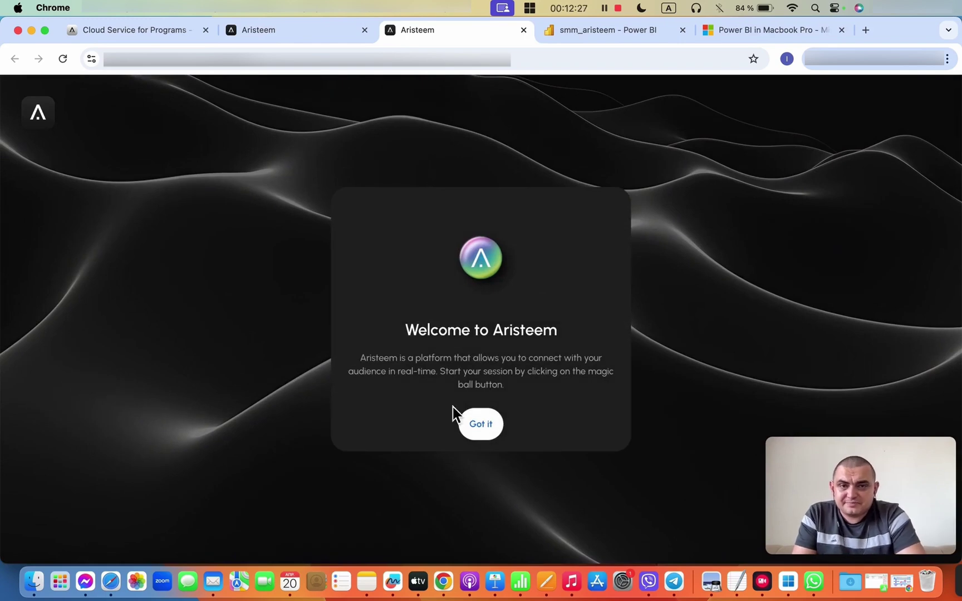
{"action": "left_click", "coordinate": [493, 429]}
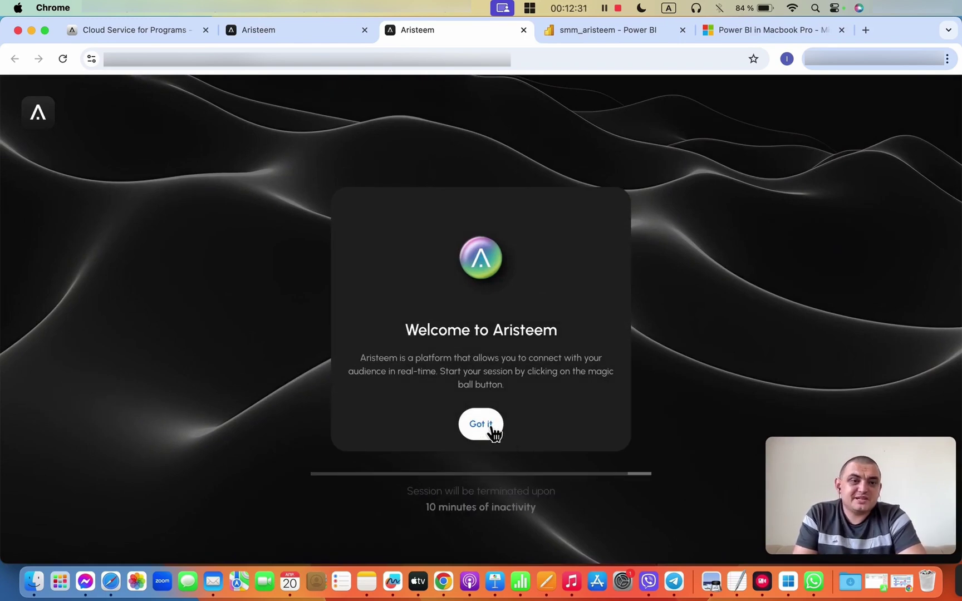
{"action": "left_click", "coordinate": [492, 429]}
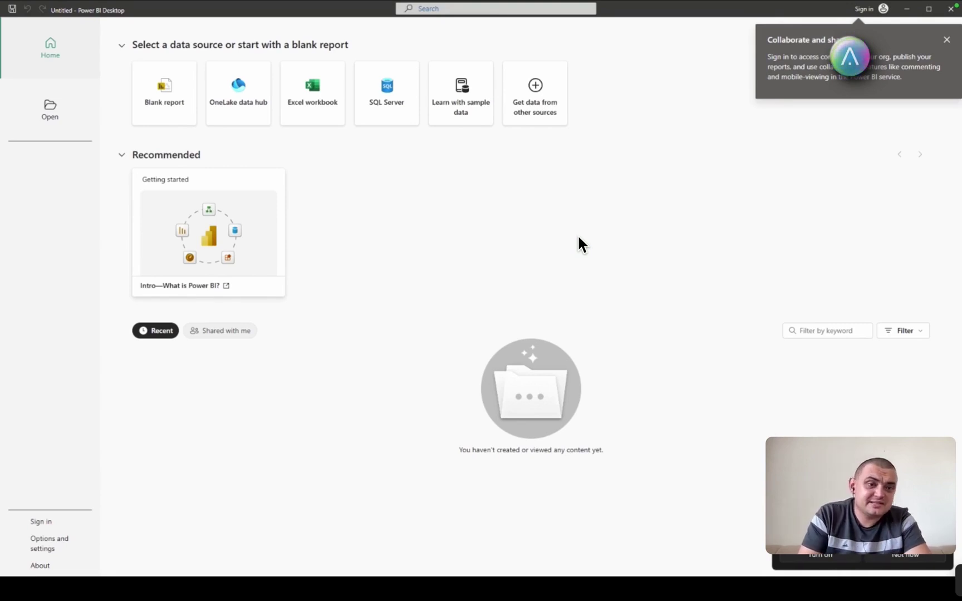
Step: Open the Aristeem session menu from the floating orb button
{"action": "left_click", "coordinate": [862, 59]}
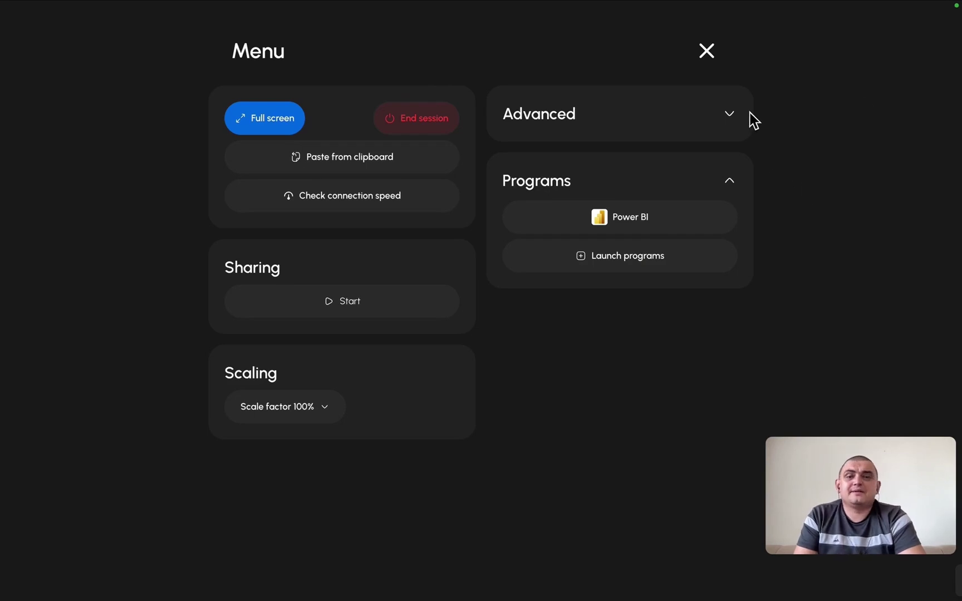
Step: Set the scale factor to 150%, close the session menu, and dismiss the Collaborate and share popup
{"action": "left_click", "coordinate": [328, 418]}
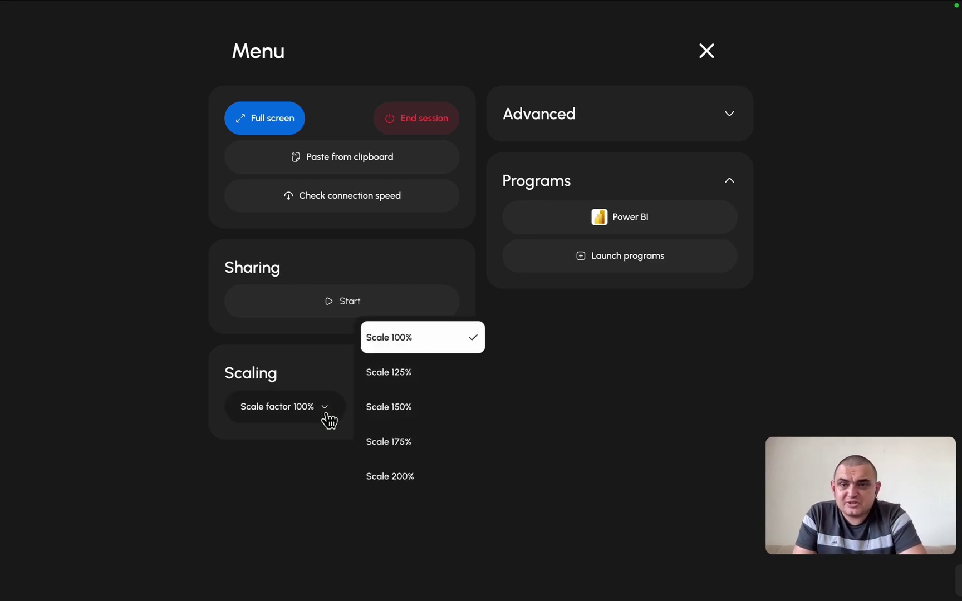
{"action": "left_click", "coordinate": [432, 423]}
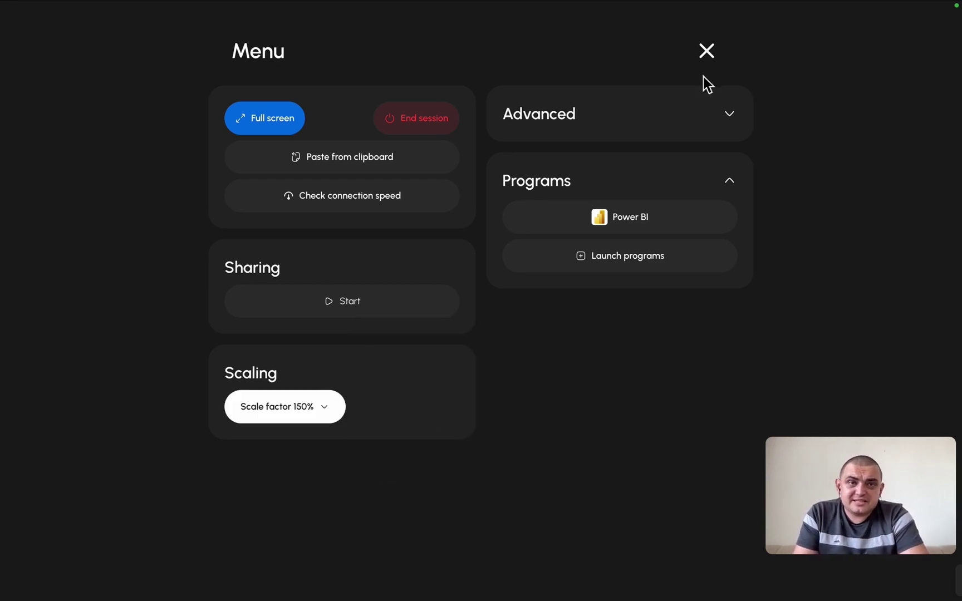
{"action": "left_click", "coordinate": [706, 53]}
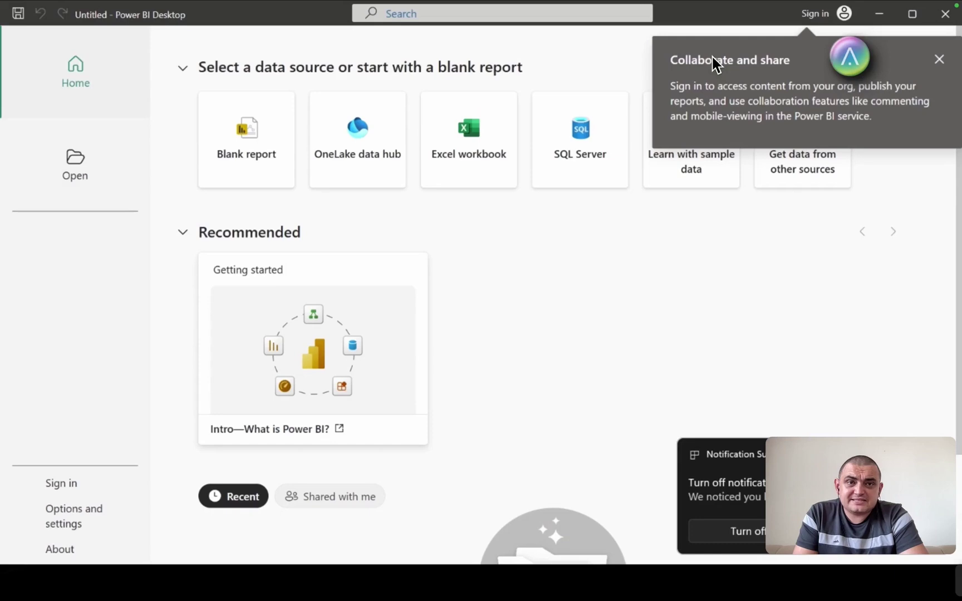
{"action": "left_click", "coordinate": [939, 59]}
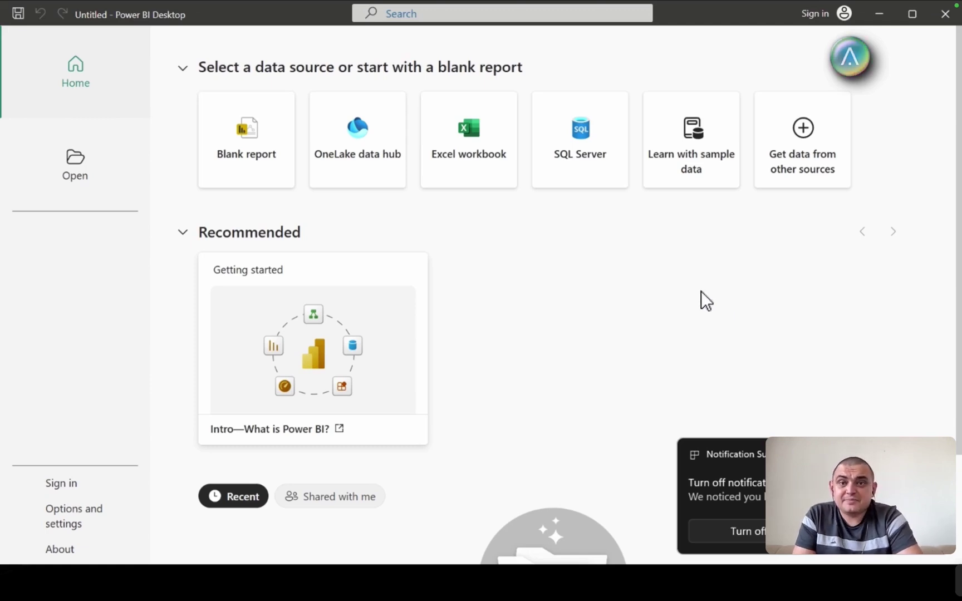
Step: View Power BI's Open page, then return to the Home start screen
{"action": "left_click", "coordinate": [90, 169]}
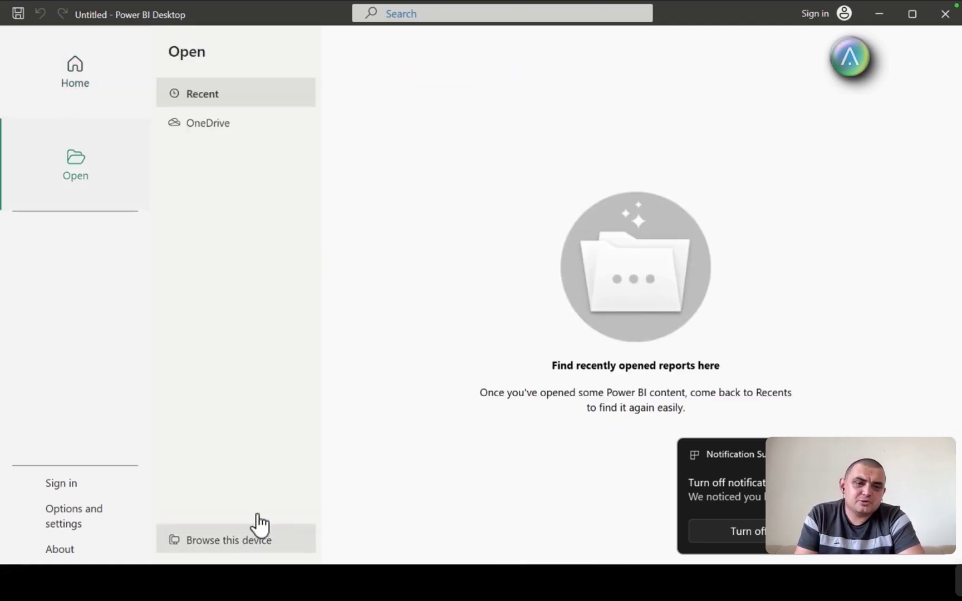
{"action": "left_click", "coordinate": [72, 79]}
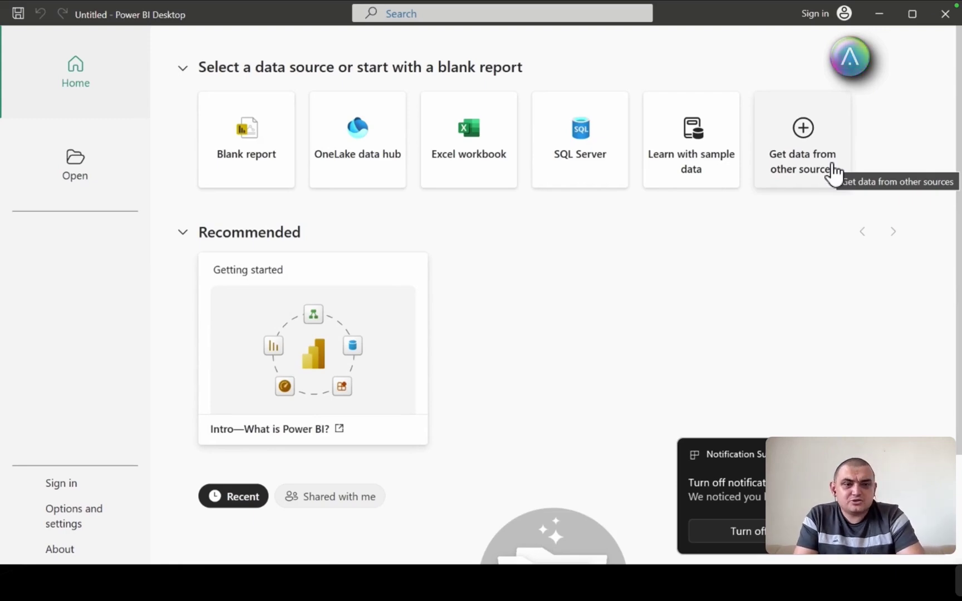
Step: Reopen the session menu, change the scale factor to 125%, and close the menu
{"action": "left_click", "coordinate": [855, 61]}
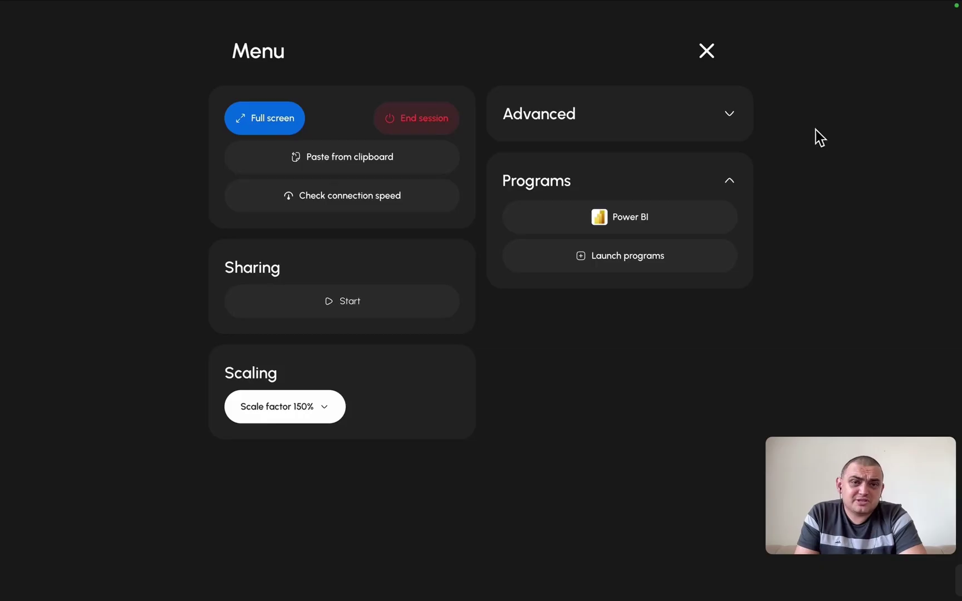
{"action": "left_click", "coordinate": [314, 412]}
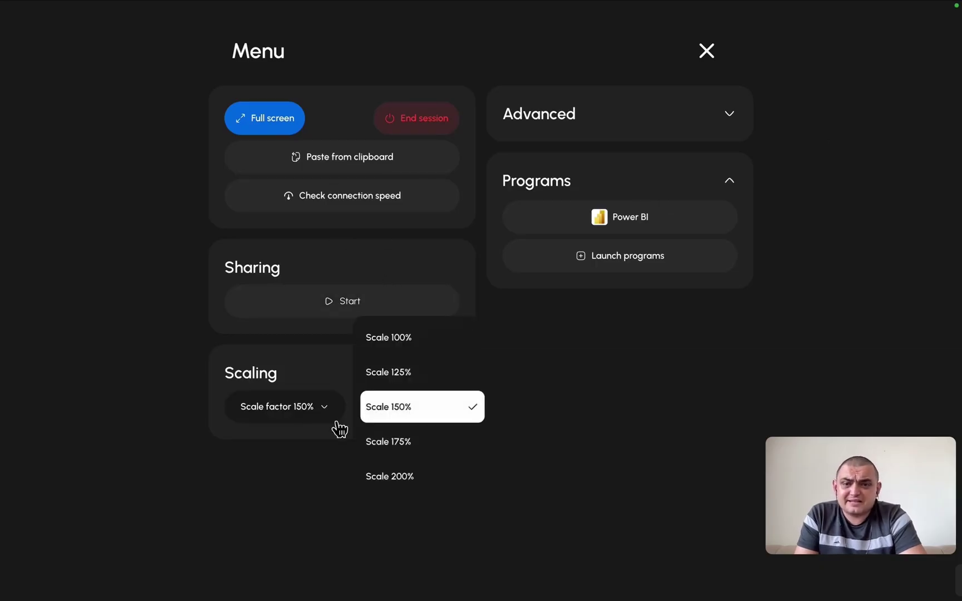
{"action": "left_click", "coordinate": [405, 372]}
{"action": "left_click", "coordinate": [706, 51]}
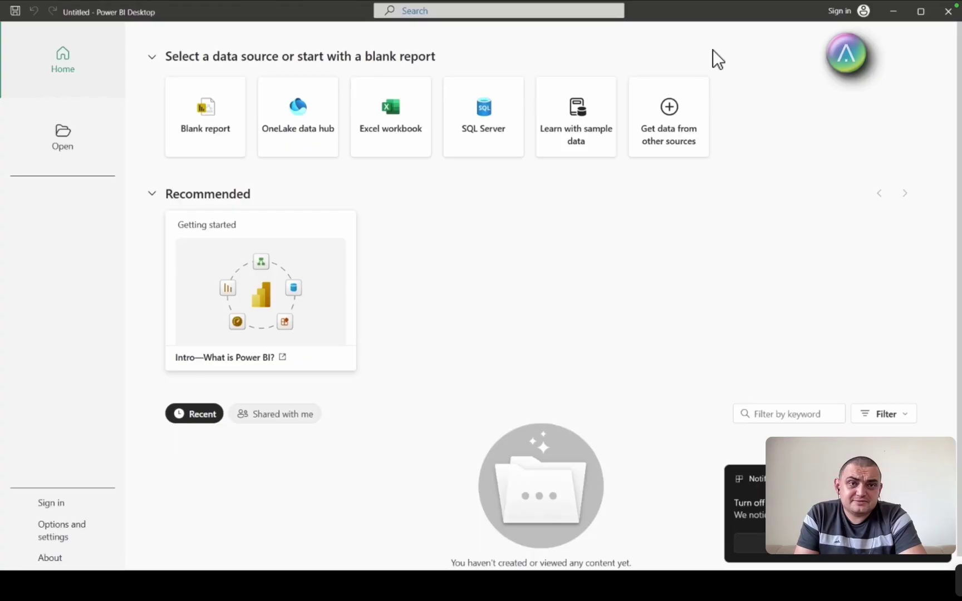